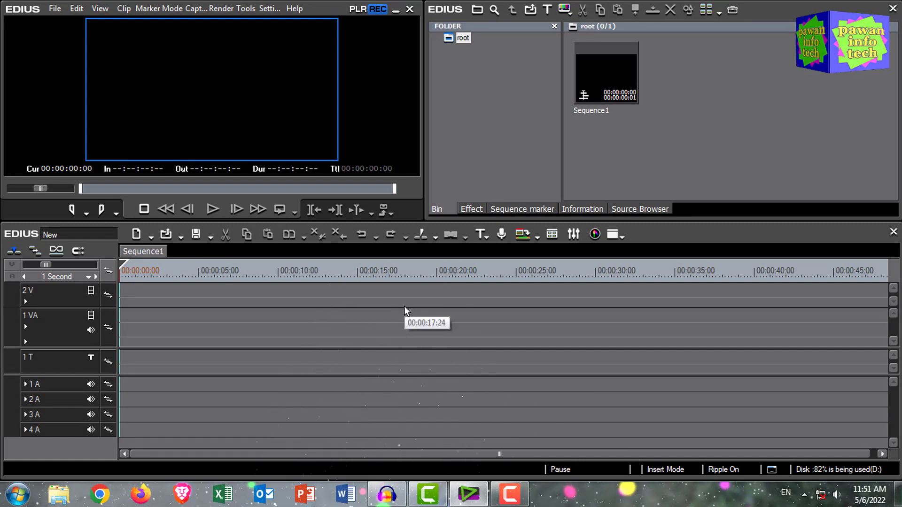
- Import all the photos in the folder, starting with DSC_0001, into the bin
click(740, 97)
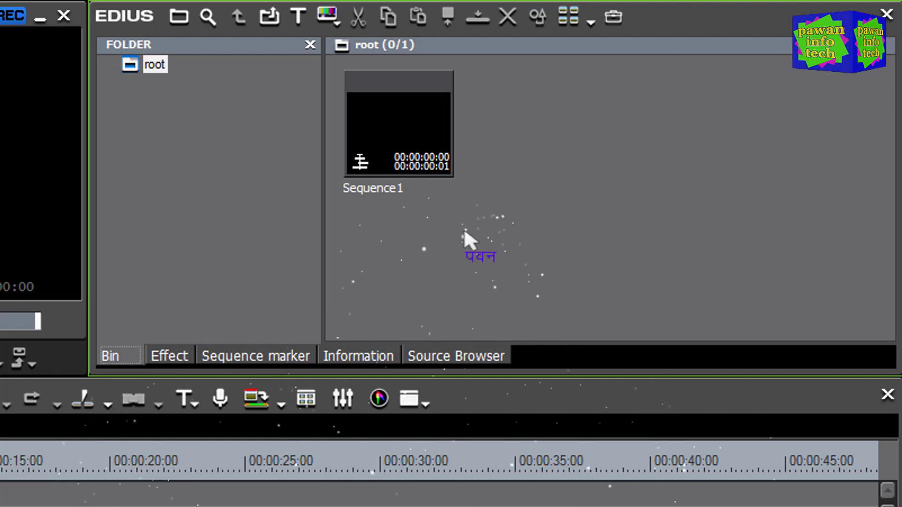
right_click(512, 116)
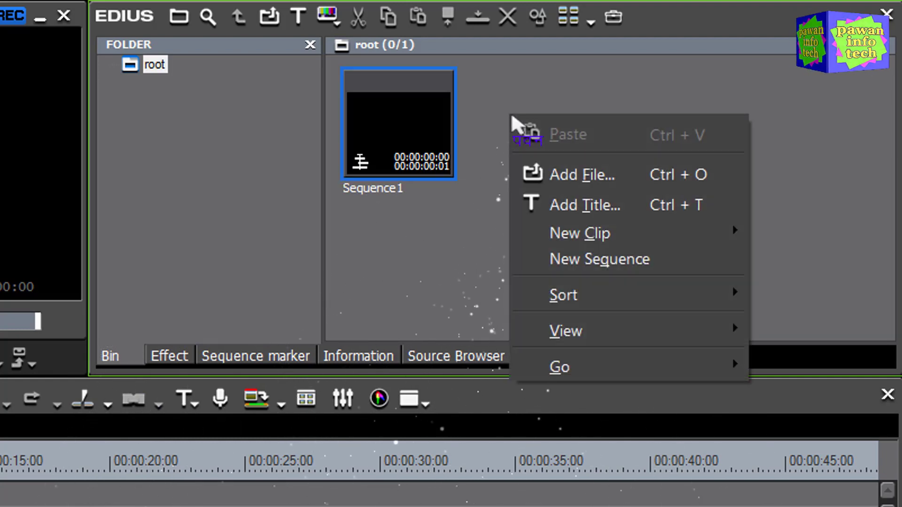
click(590, 172)
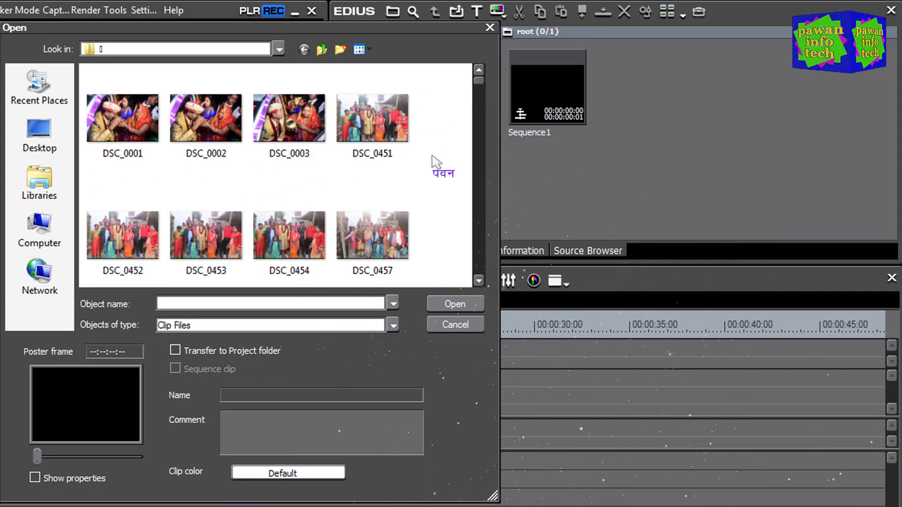
click(132, 121)
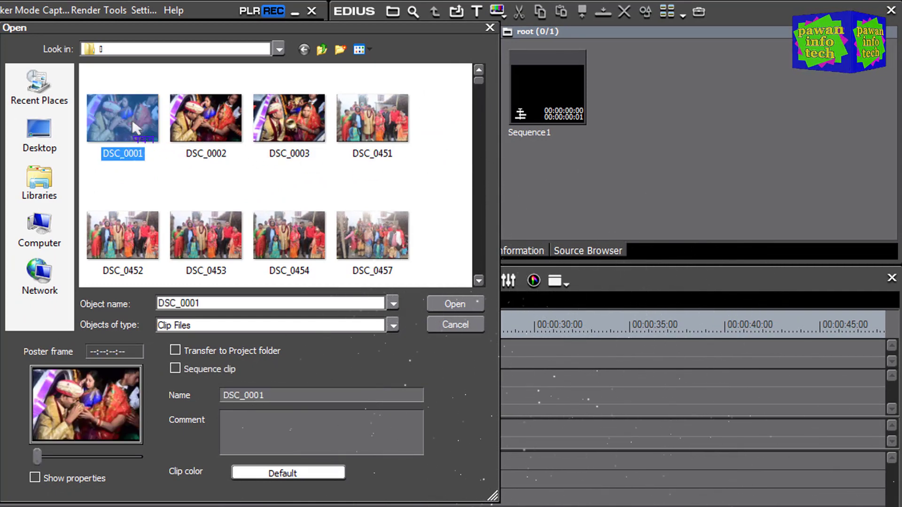
key(ctrl+a)
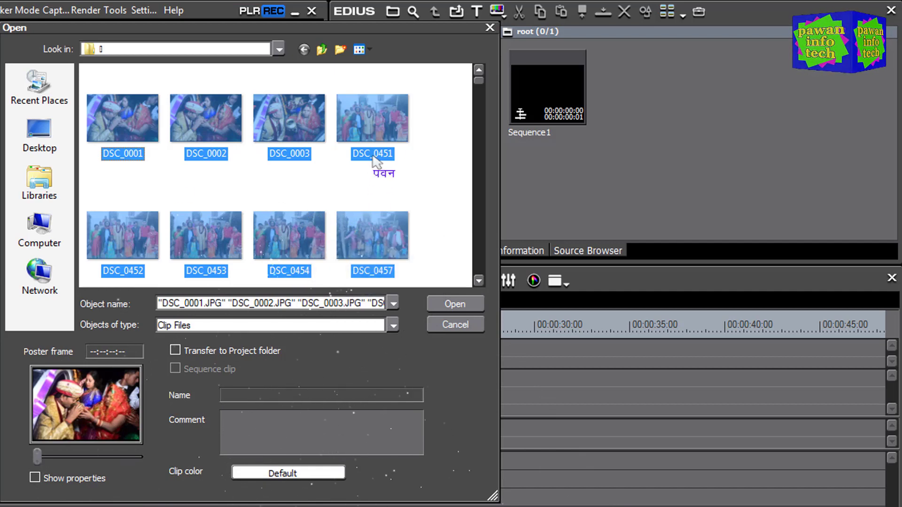
click(452, 305)
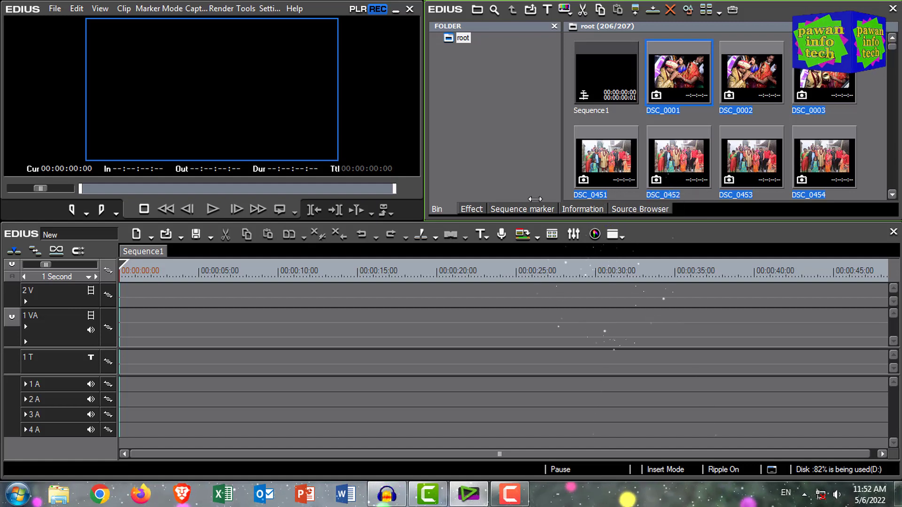
- Add all the imported photos to the 1 VA track and return the timeline cursor to the start of the sequence
key(shift+Return)
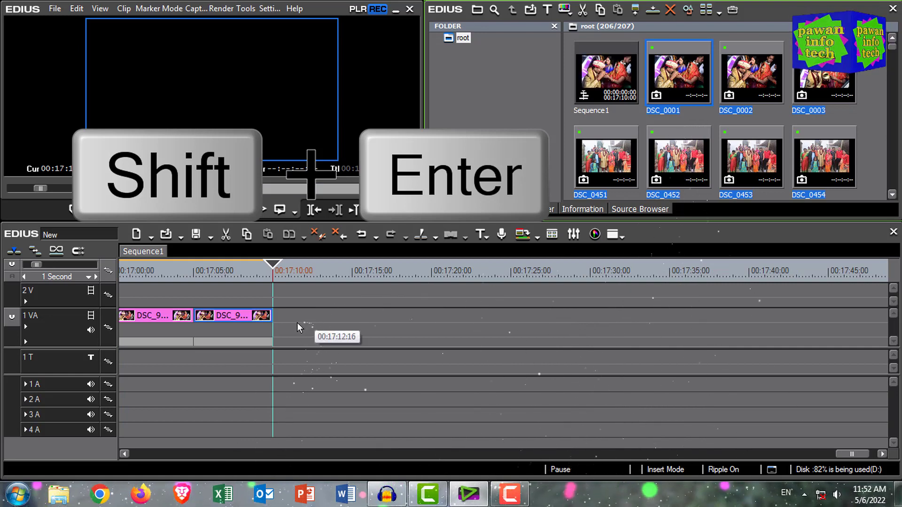
click(254, 273)
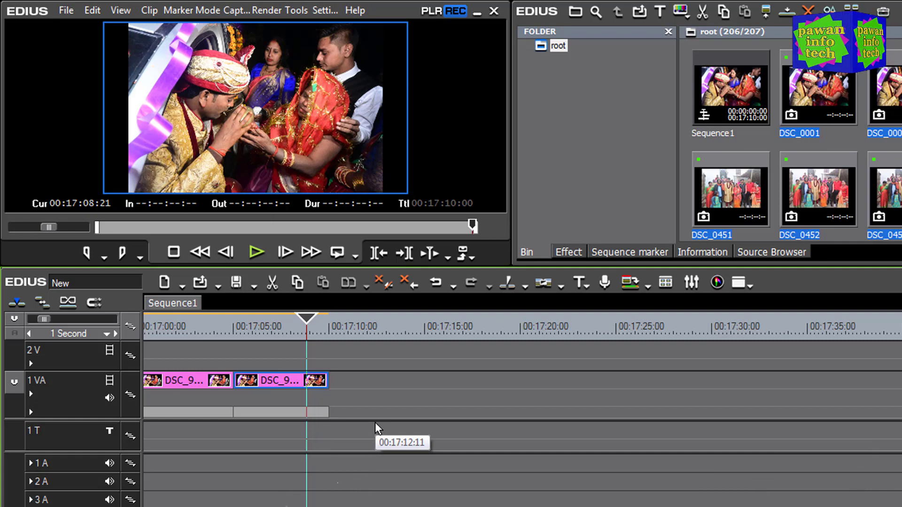
key(Home)
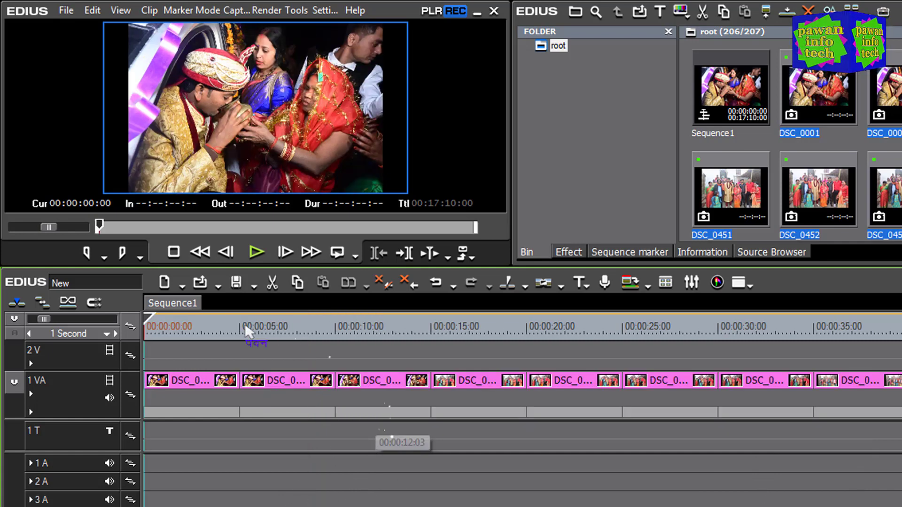
click(163, 331)
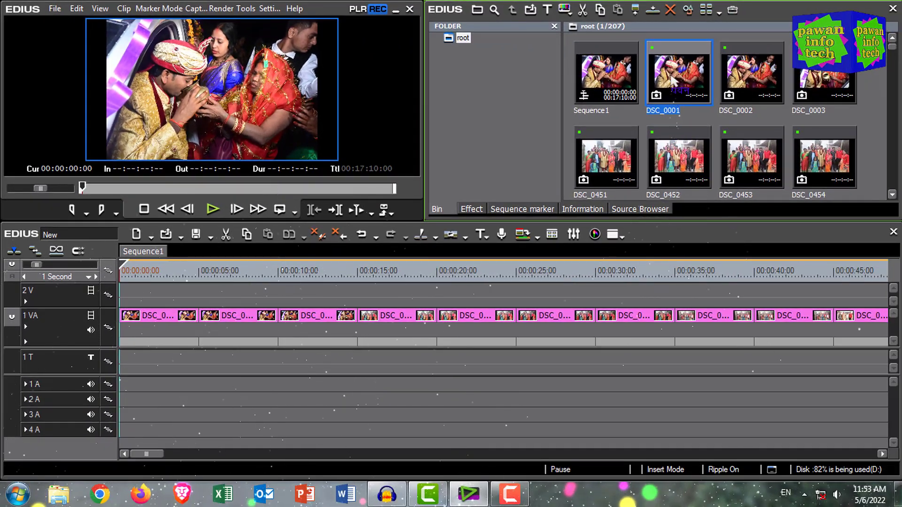
- Open the DSC_0001 bin clip in Paint to view it, and close Paint
right_click(672, 76)
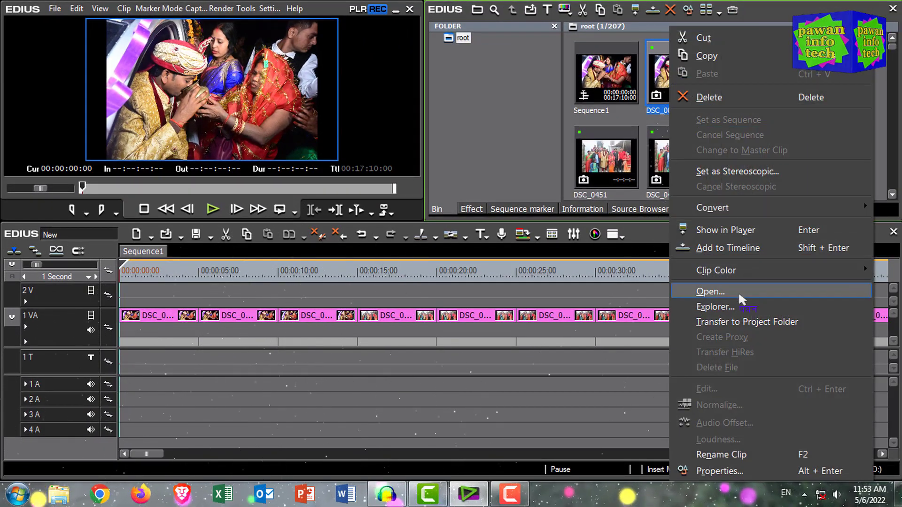
click(724, 290)
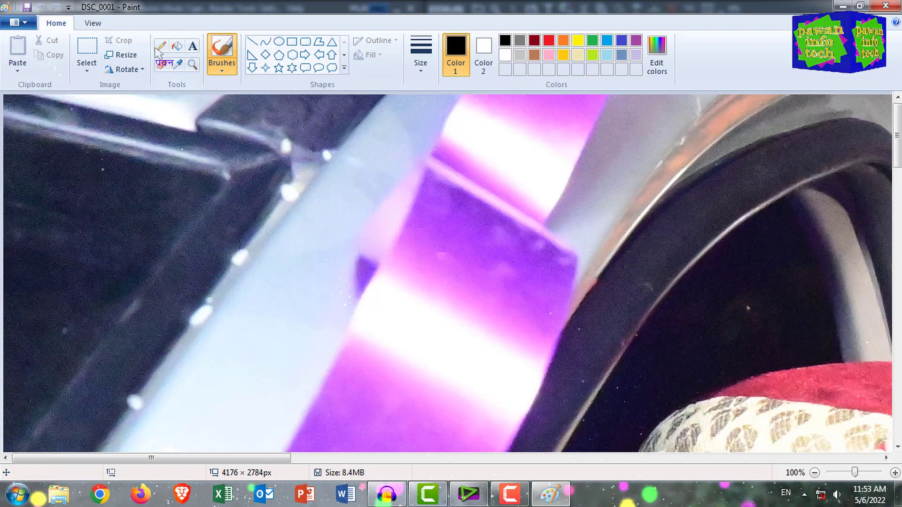
key(alt+F4)
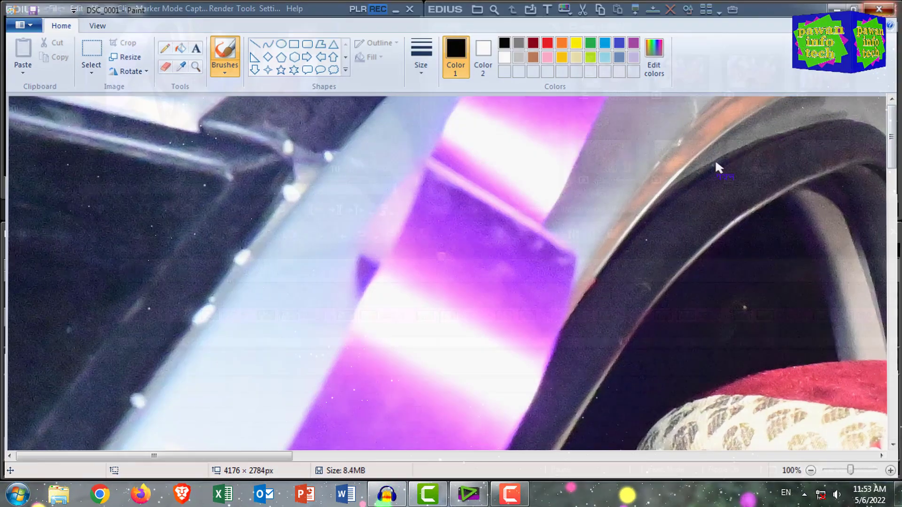
- Show the DSC_0001 bin clip in its source folder, view it in Windows Photo Viewer, and close both windows
right_click(672, 75)
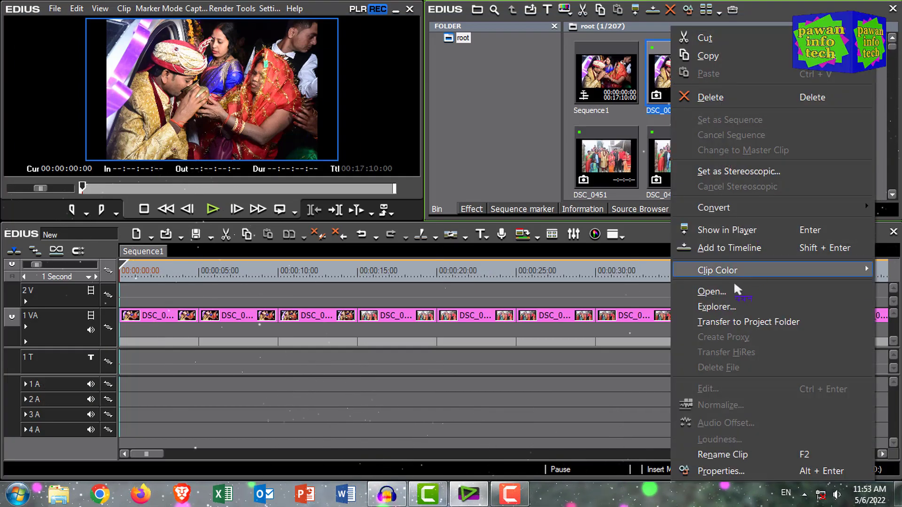
click(717, 306)
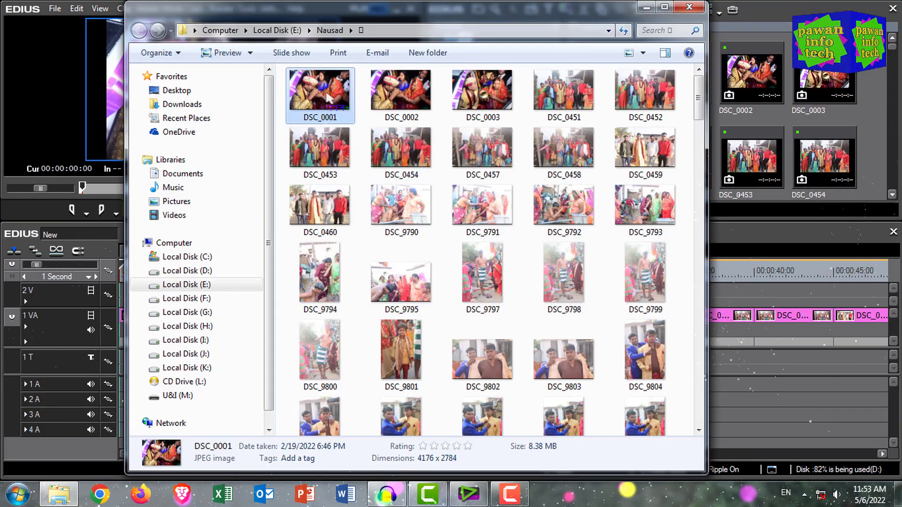
double_click(323, 92)
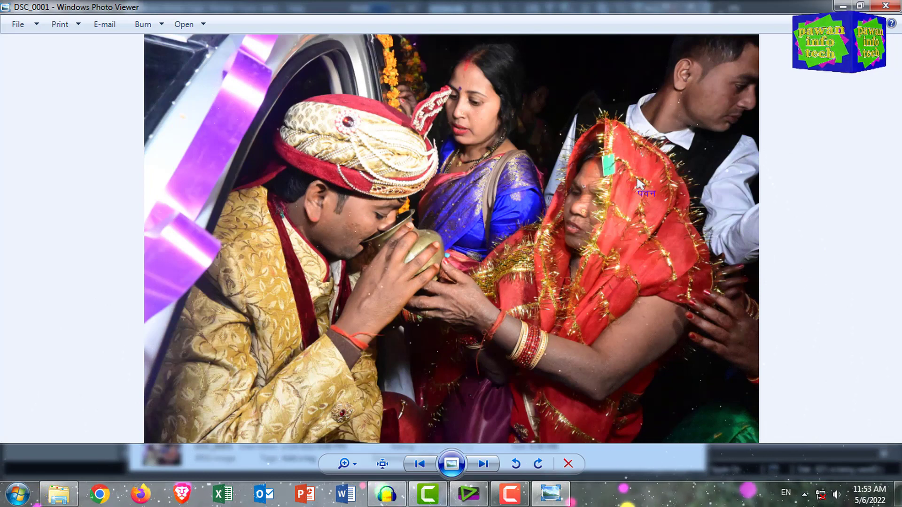
click(893, 6)
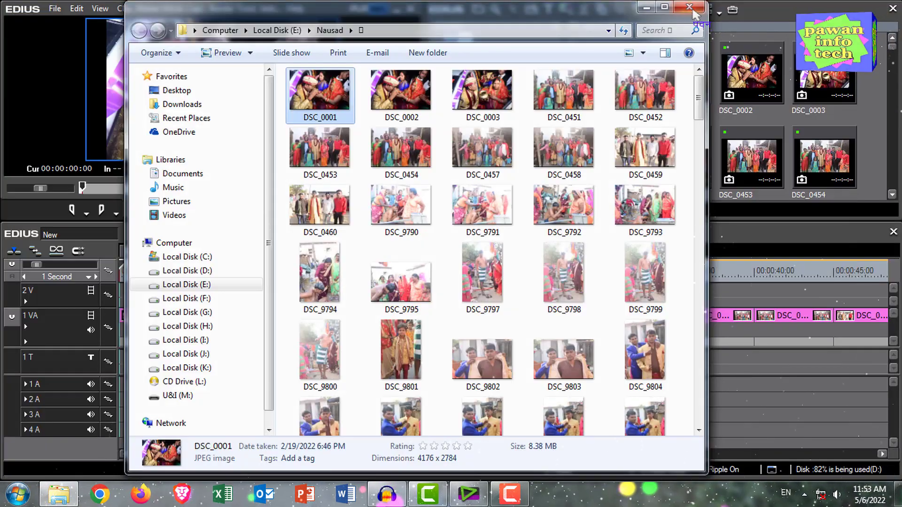
click(763, 18)
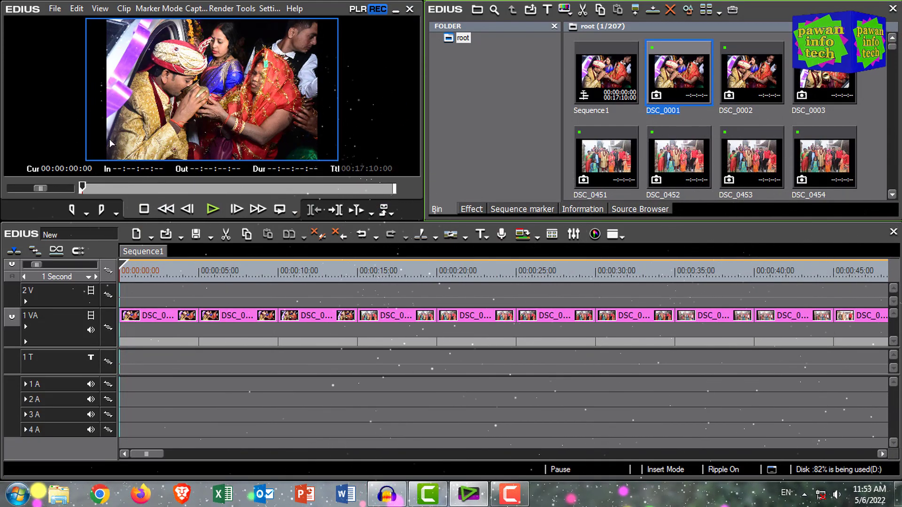
- Open the Layouter settings of the first photo clip on the timeline, DSC_0001
click(150, 336)
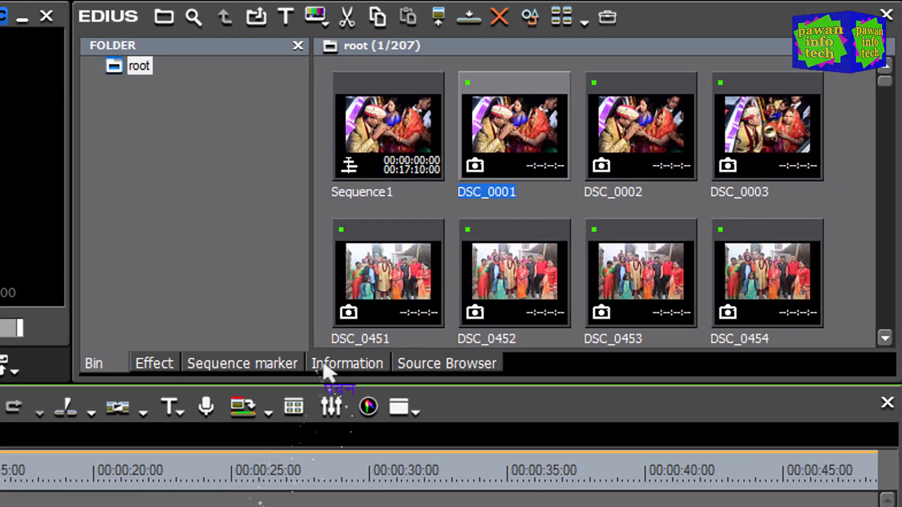
click(335, 371)
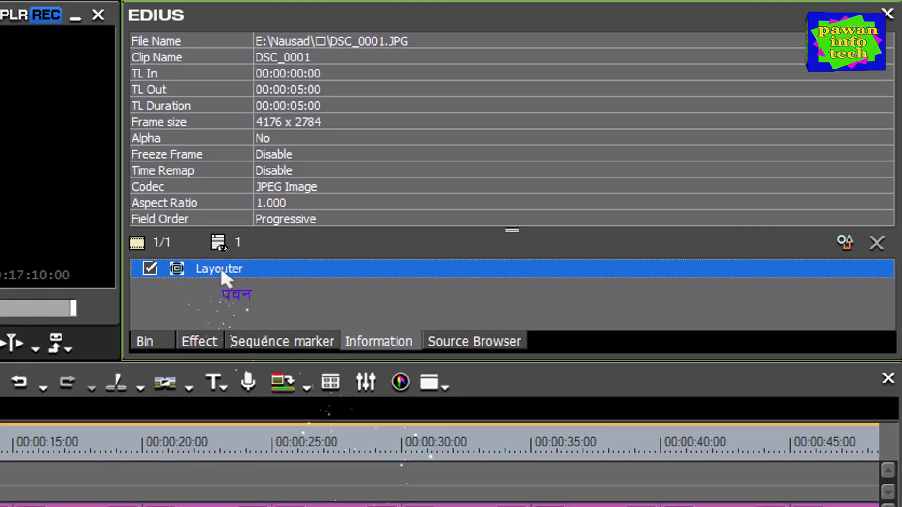
double_click(176, 286)
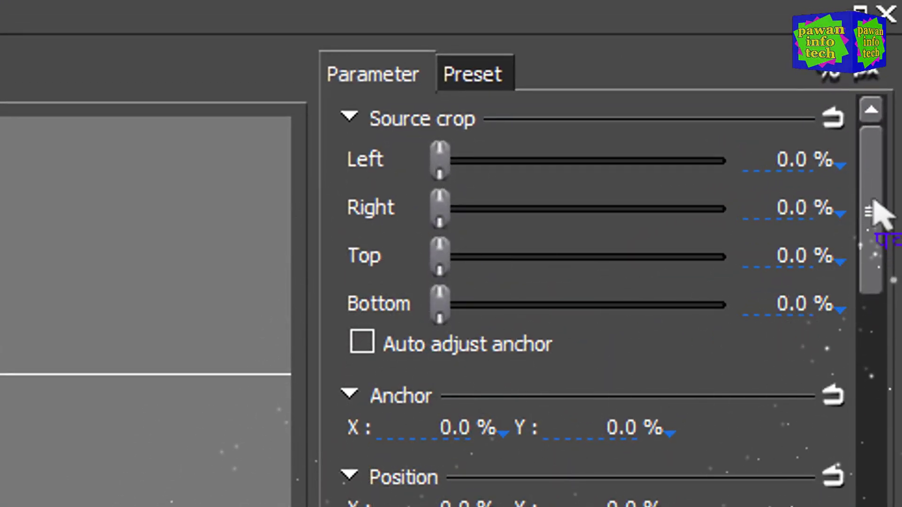
- Try fitting the photo to the frame width at 46% stretch and shifting it down and up within the frame
drag(875, 194, 880, 359)
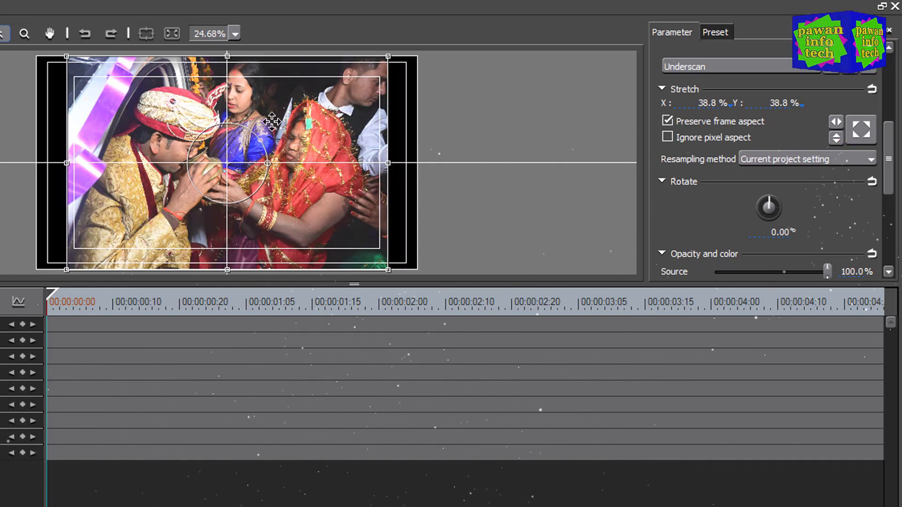
click(837, 123)
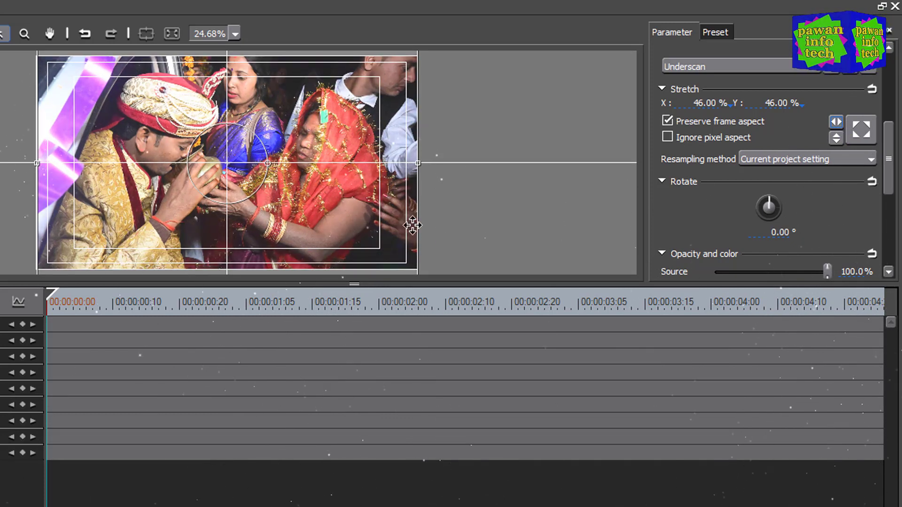
scroll(476, 219, down, 2)
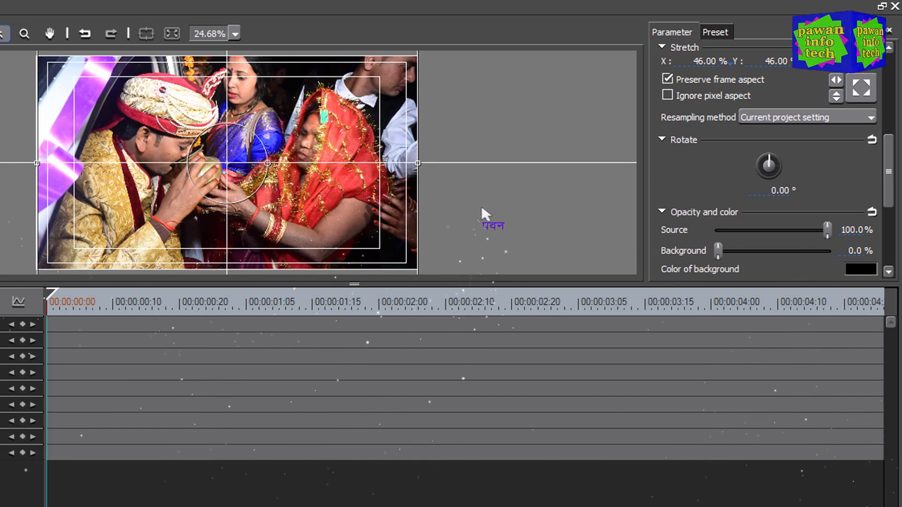
scroll(481, 209, down, 5)
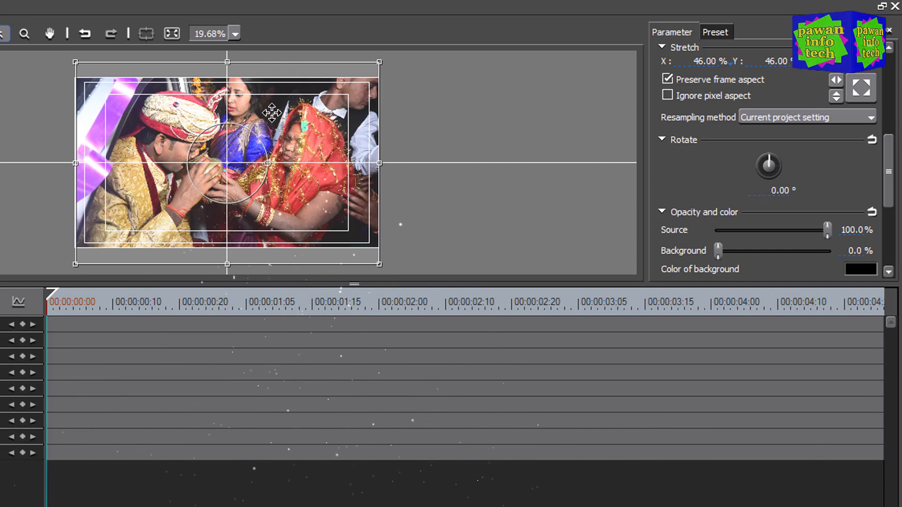
drag(271, 113, 271, 121)
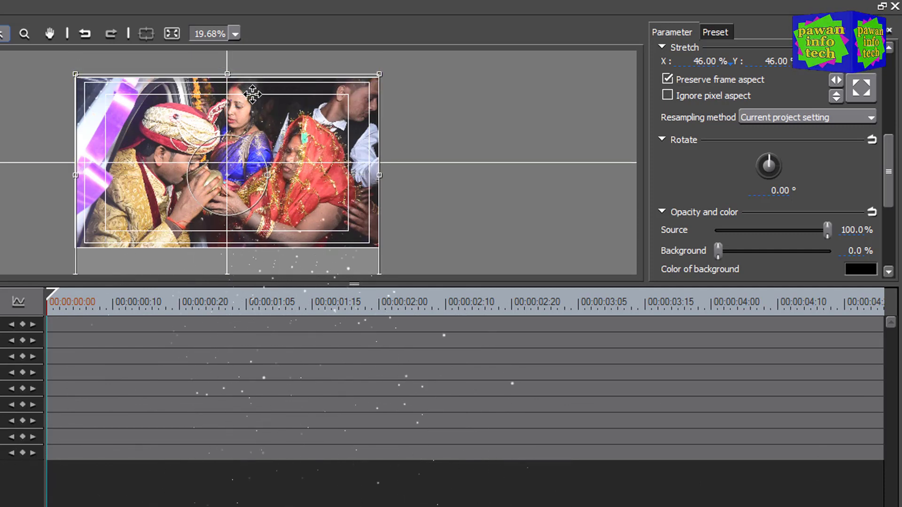
drag(261, 270, 243, 256)
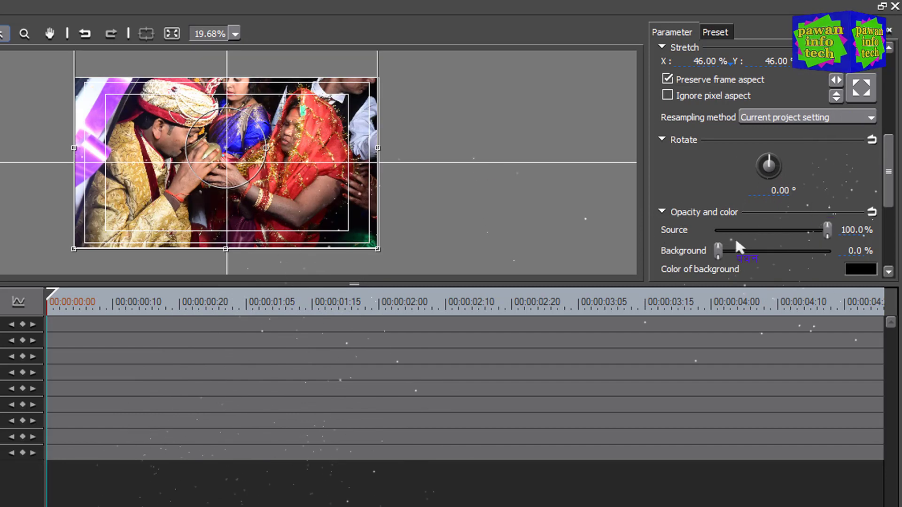
- Fit the photo to the frame height at 38.80% stretch with the pixel aspect ignored, and centre it vertically
click(837, 100)
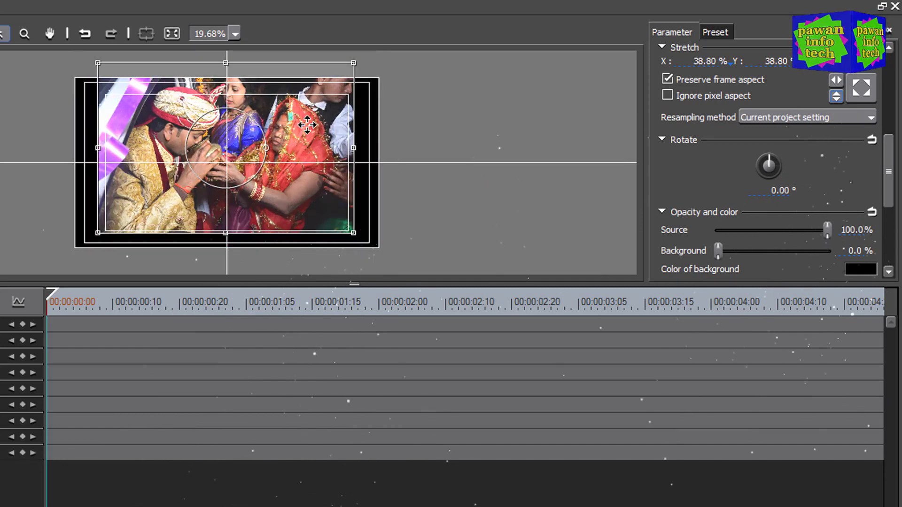
drag(306, 128, 306, 141)
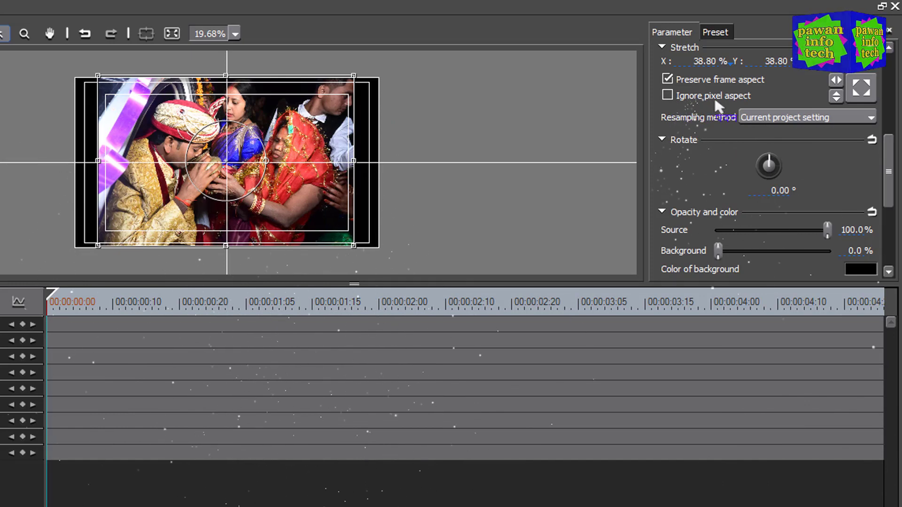
click(667, 95)
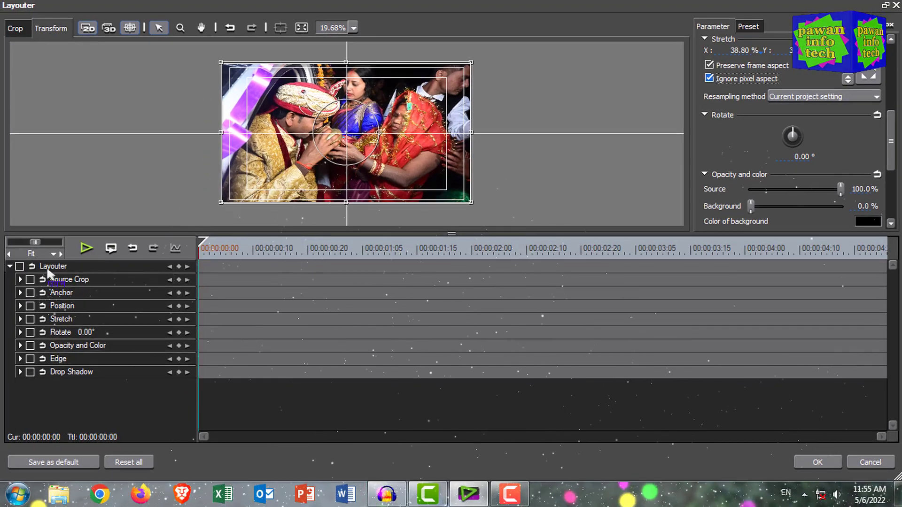
- Enable keyframing for all Layouter parameters, go to the clip's end at 00:00:05:00, and apply the layout
click(20, 266)
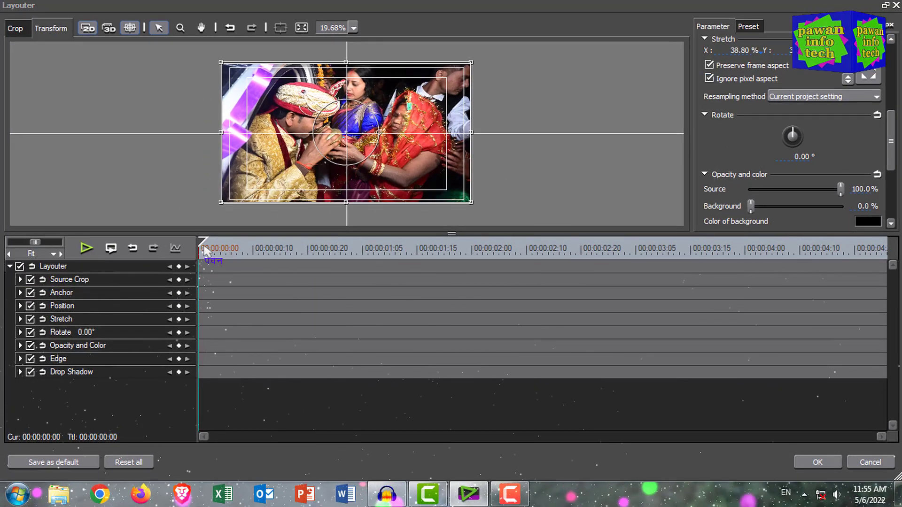
drag(207, 253, 882, 256)
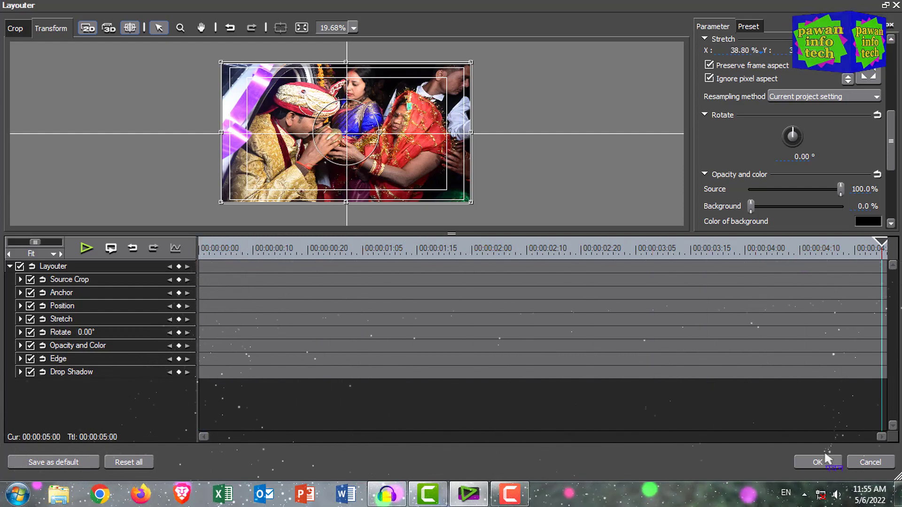
click(817, 462)
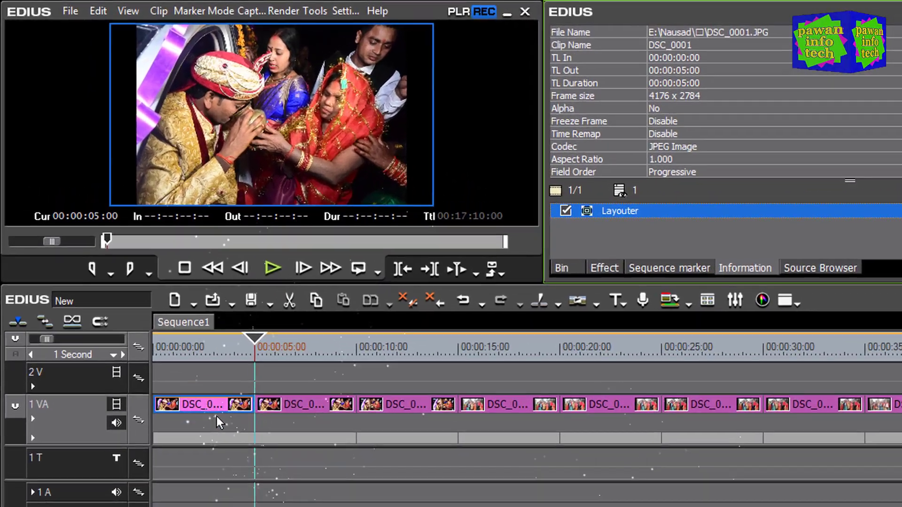
- Preview the adjusted first photo on the timeline and select the second photo clip, DSC_0002, for comparison
drag(255, 350, 296, 433)
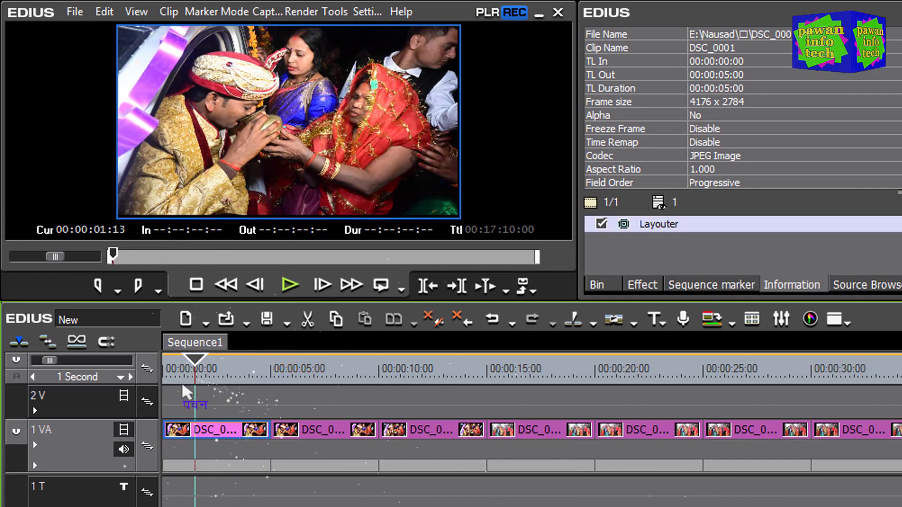
click(179, 369)
click(296, 431)
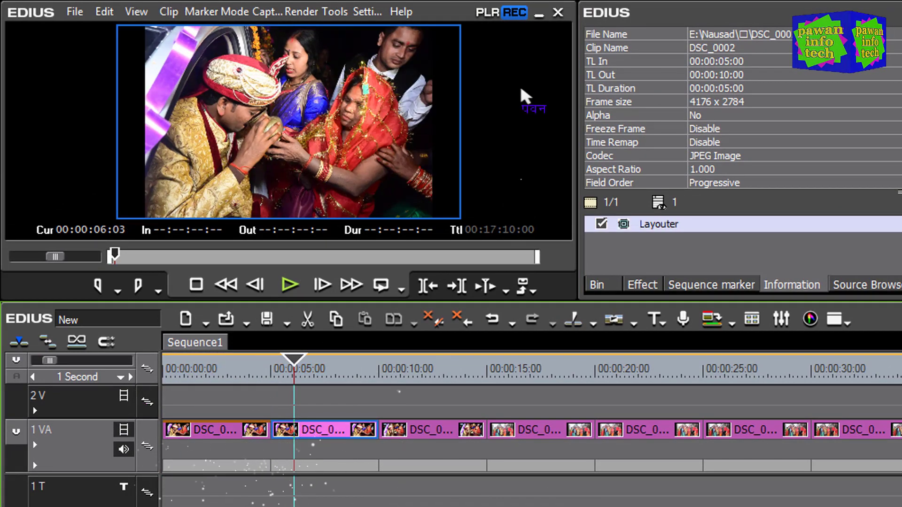
- Save the Layouter settings of the first photo clip, DSC_0001, as the current user preset
drag(342, 375, 272, 459)
scroll(333, 505, up, 2)
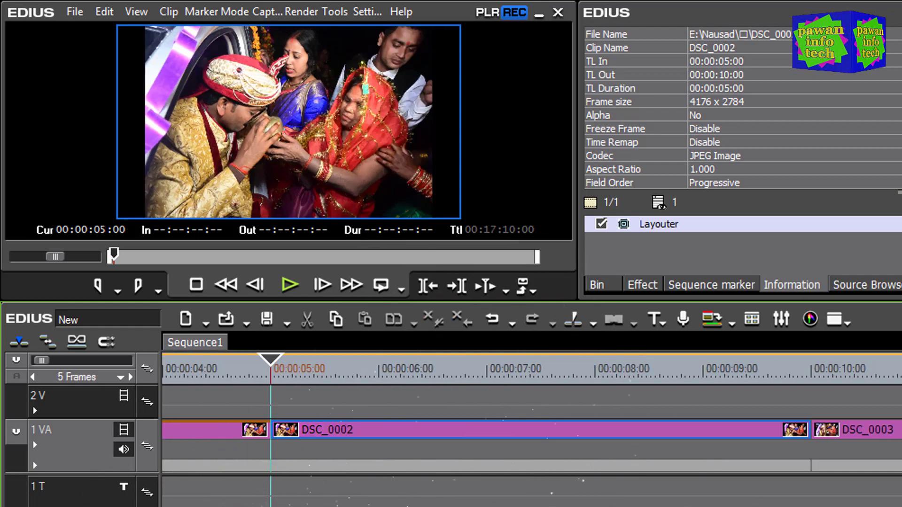
scroll(333, 505, down, 4)
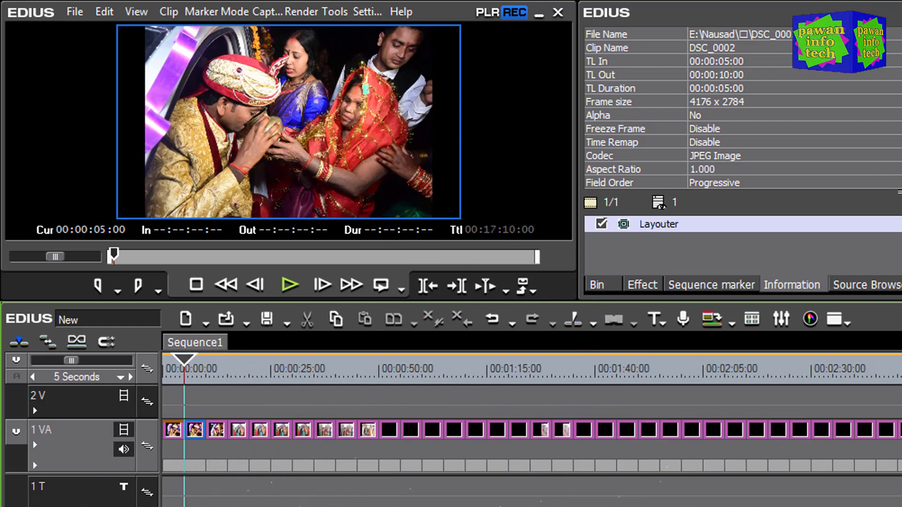
scroll(332, 505, up, 2)
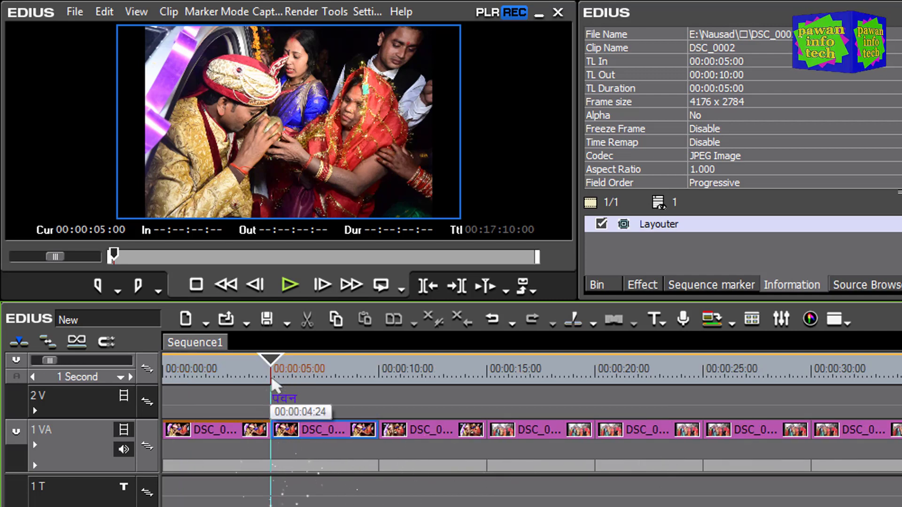
drag(270, 369, 94, 404)
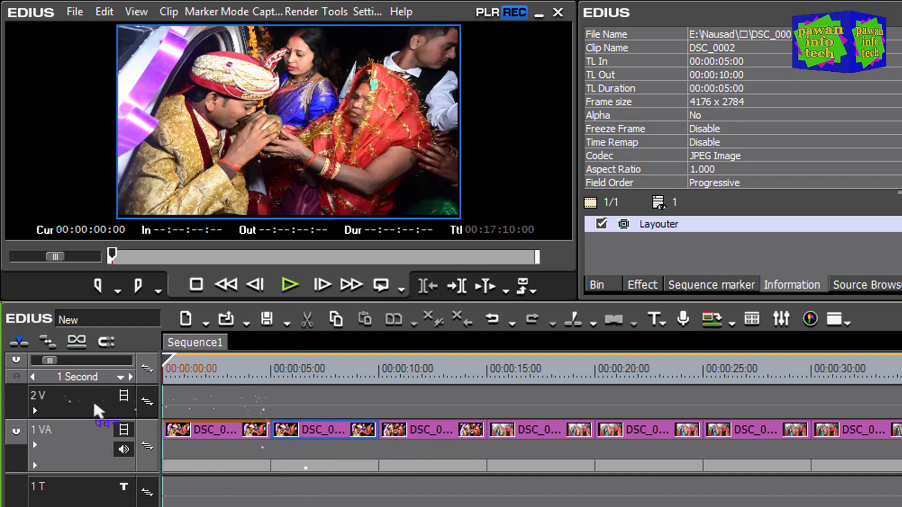
click(211, 435)
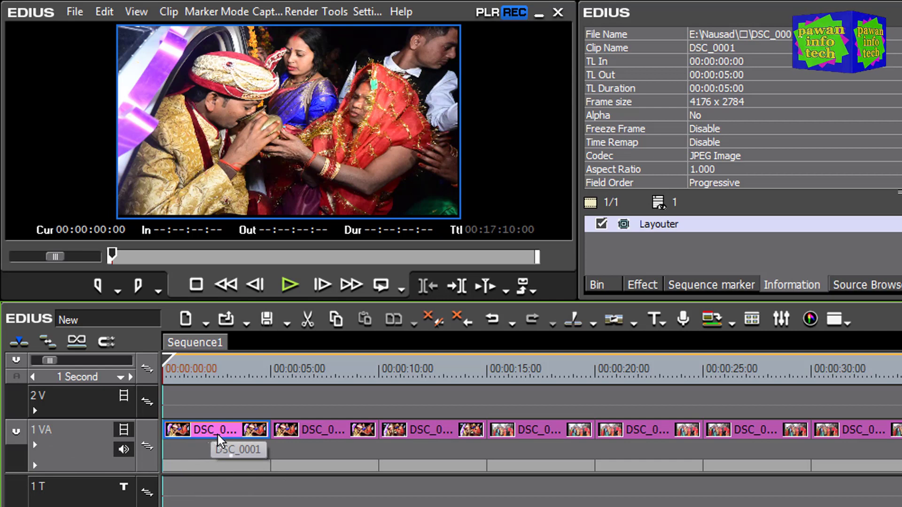
right_click(648, 228)
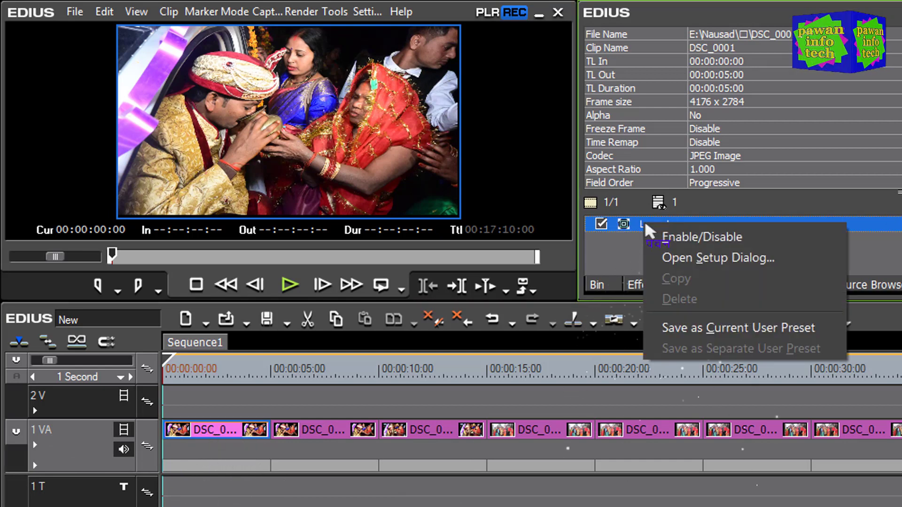
click(712, 329)
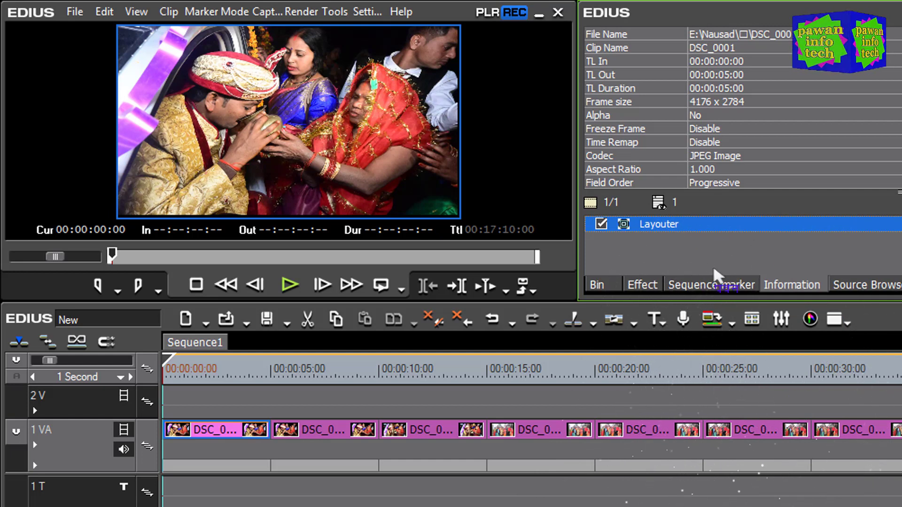
- Apply the saved Layouter preset to the second photo clip, DSC_0002, and preview it on the timeline
click(643, 284)
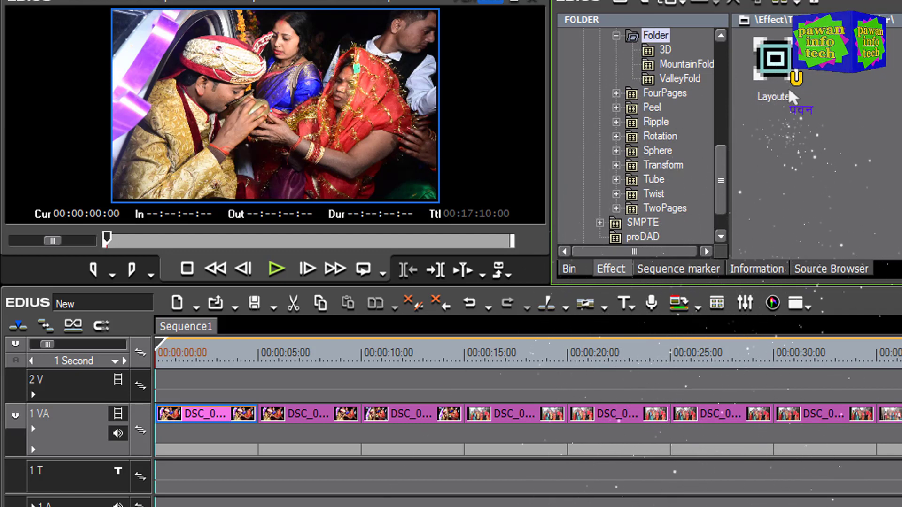
drag(790, 93, 296, 415)
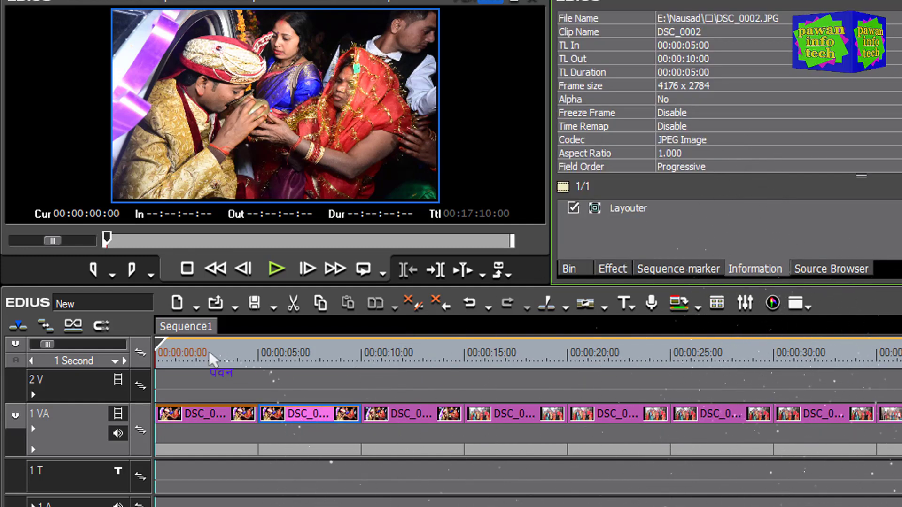
drag(212, 361, 283, 417)
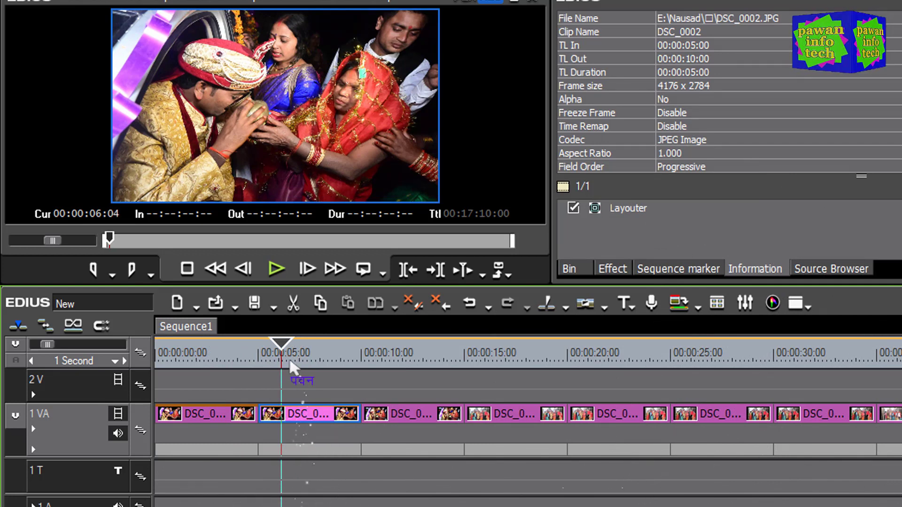
- Go to 00:00:10:00 and apply the saved Layouter preset to the third photo clip, DSC_0003
drag(285, 363, 368, 439)
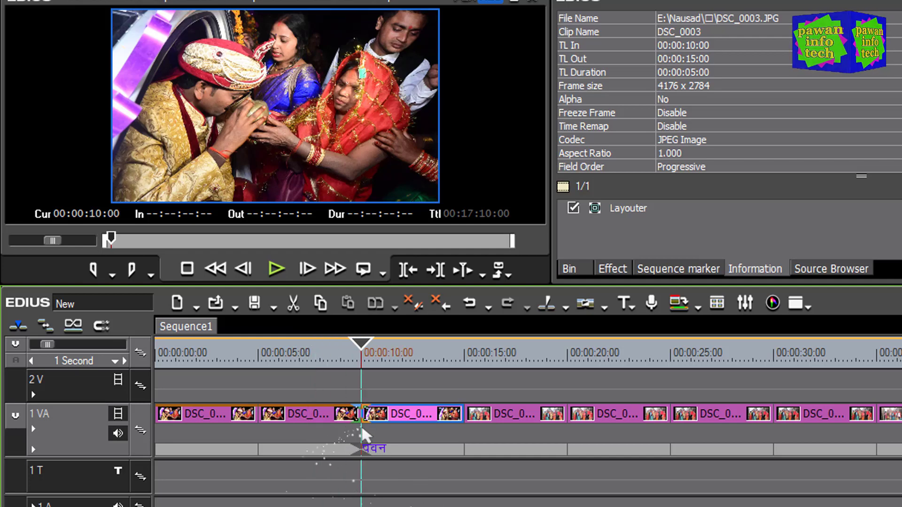
click(610, 269)
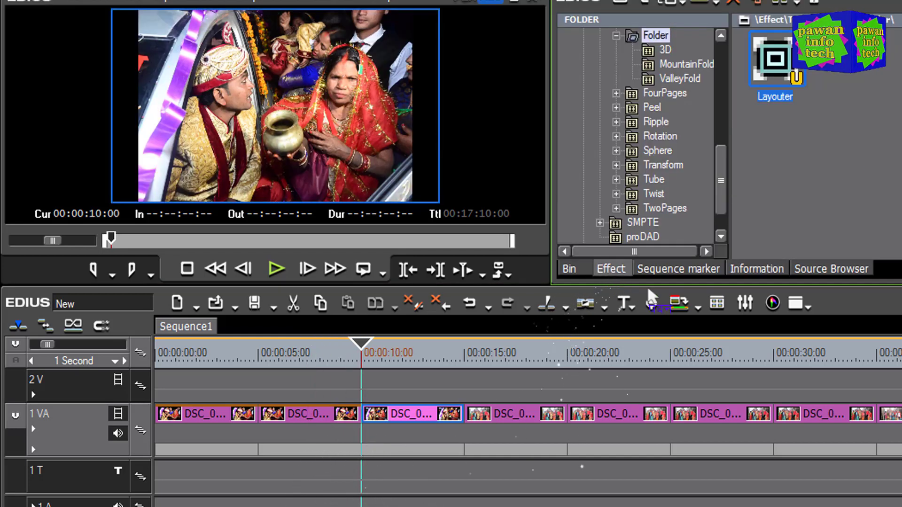
drag(468, 312, 397, 413)
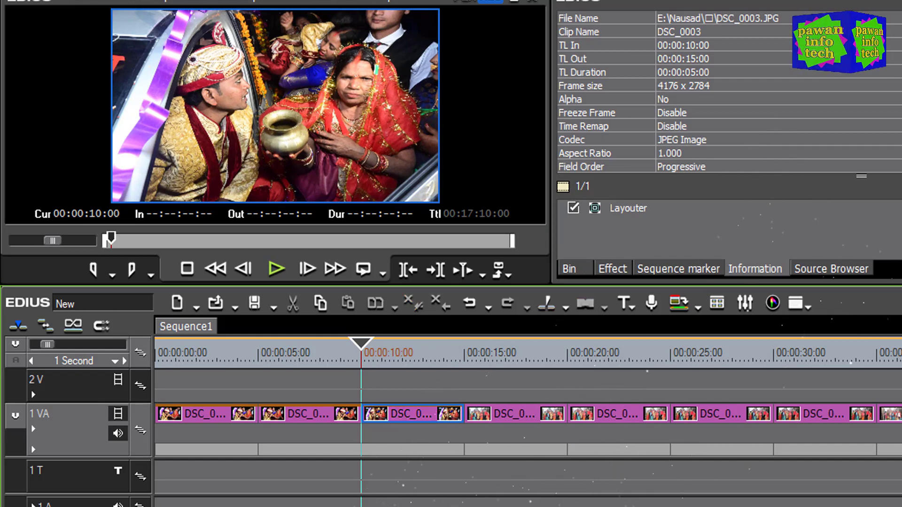
- Return to the sequence start, select all photo clips, and apply the saved Layouter preset to all of them at once
key(ctrl+KP_Add)
key(ctrl+KP_Subtract)
key(ctrl+KP_Subtract)
key(ctrl+KP_Subtract)
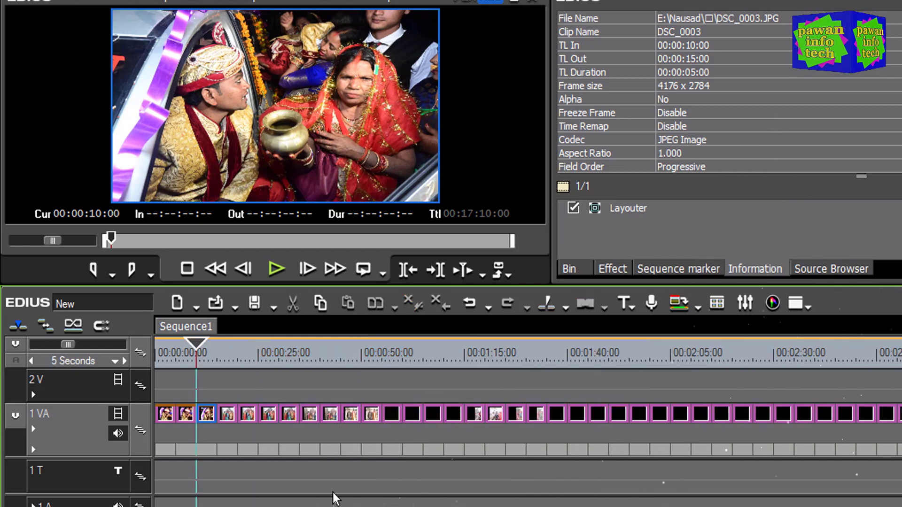
key(Home)
key(ctrl+KP_Add)
key(ctrl+KP_Add)
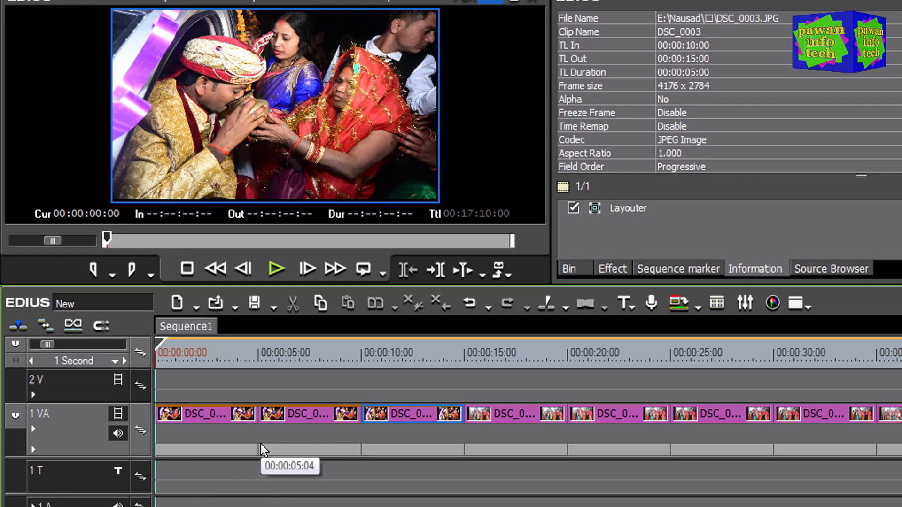
click(213, 419)
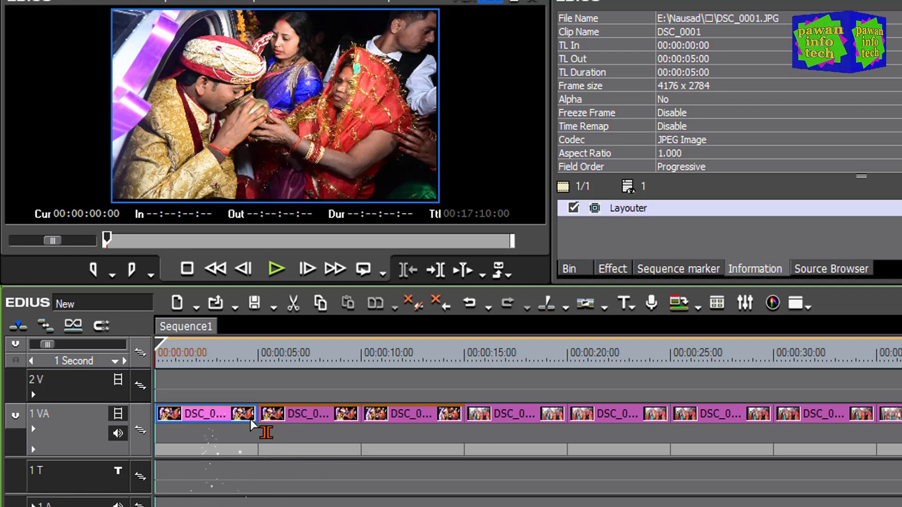
key(ctrl+a)
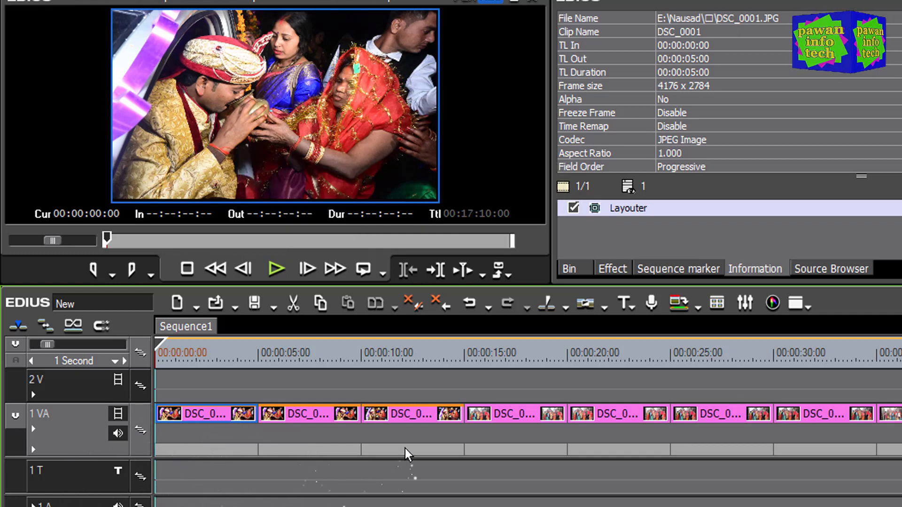
click(611, 270)
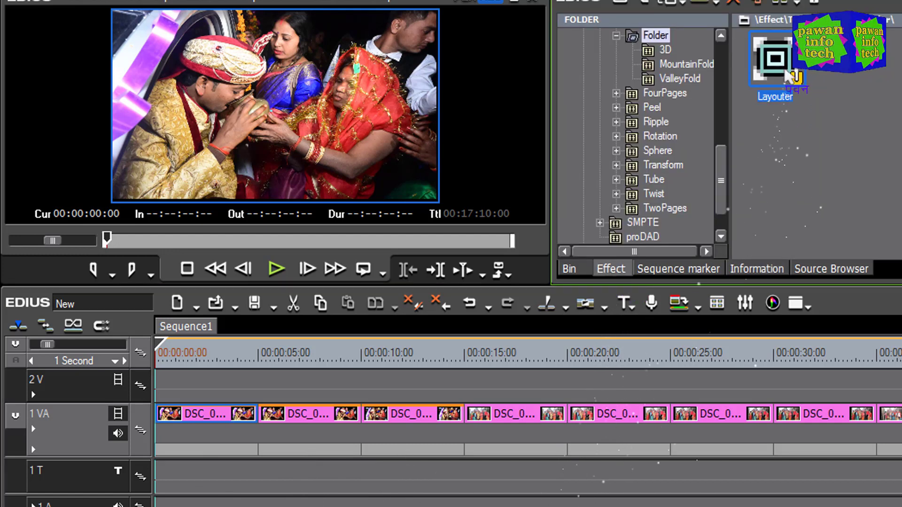
drag(777, 61, 475, 416)
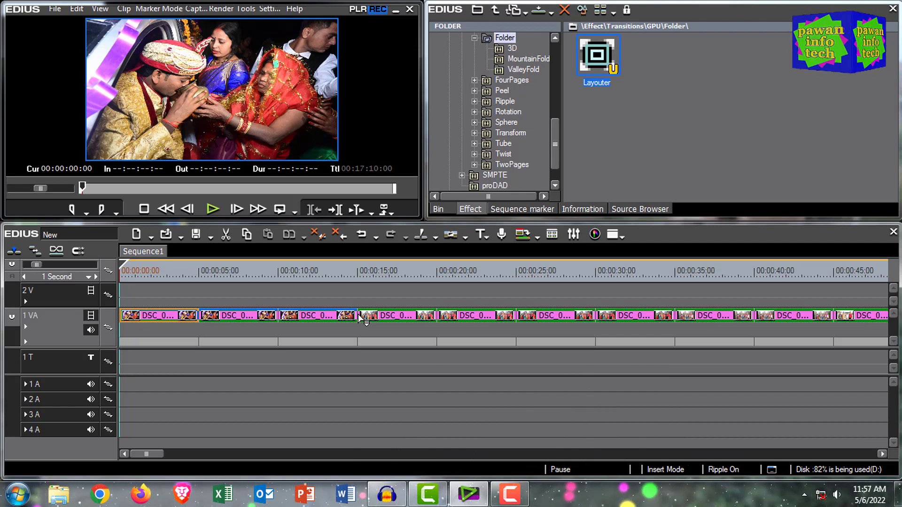
click(360, 320)
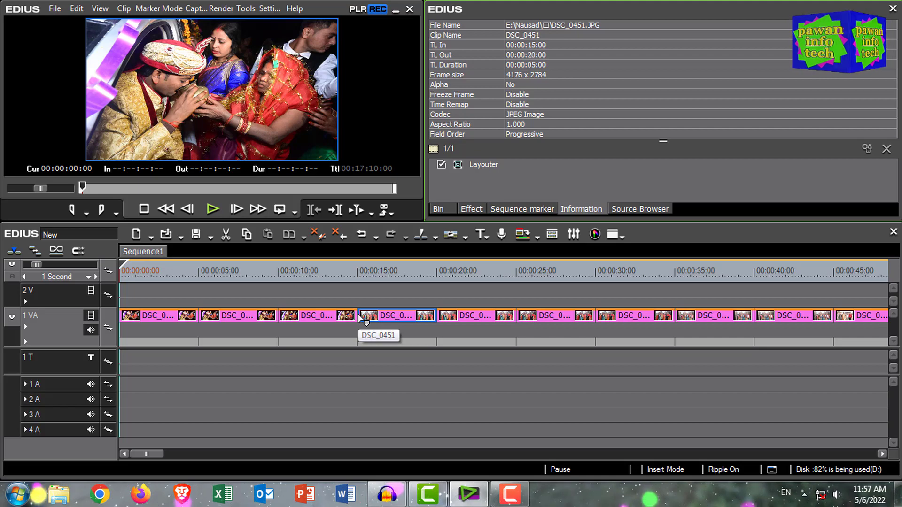
- Deselect the clips, scrub through the sequence to check how the photos fill the frame, and return to the start
click(331, 369)
scroll(251, 343, up, 2)
scroll(226, 332, down, 2)
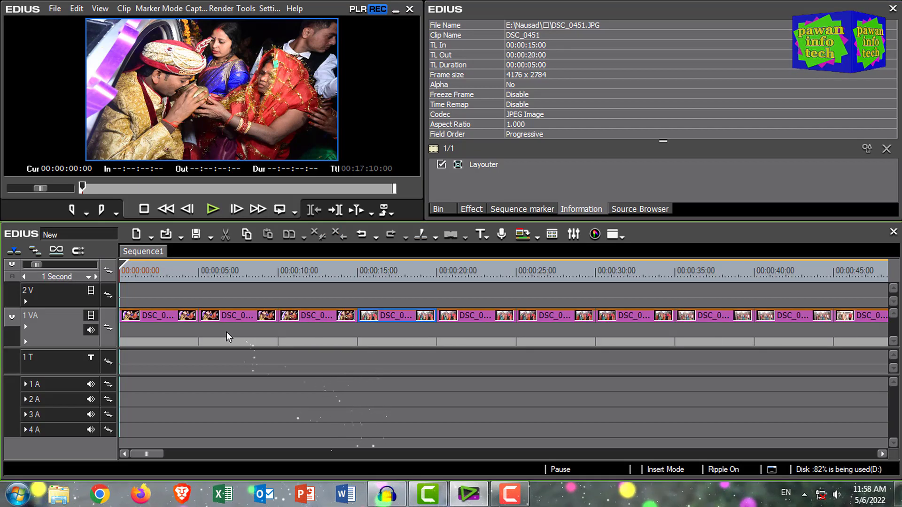
drag(146, 274, 595, 275)
scroll(339, 300, down, 2)
drag(231, 274, 167, 336)
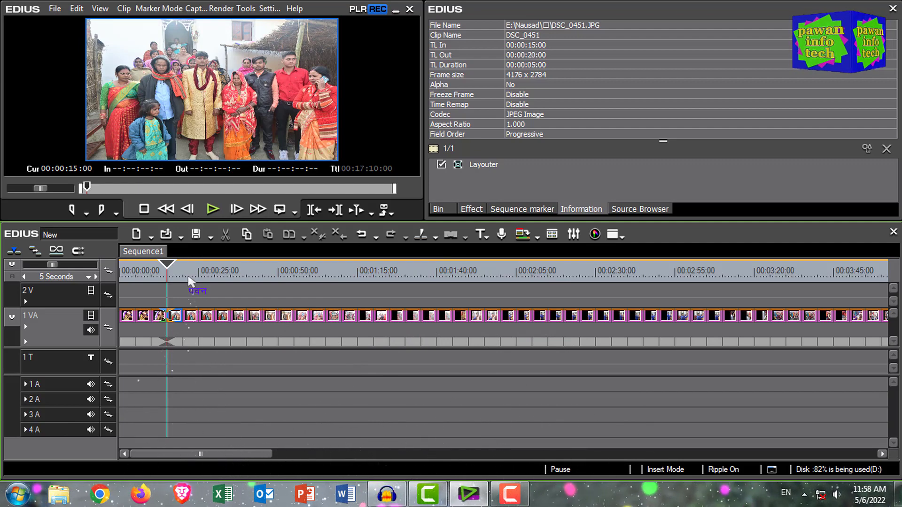
key(Home)
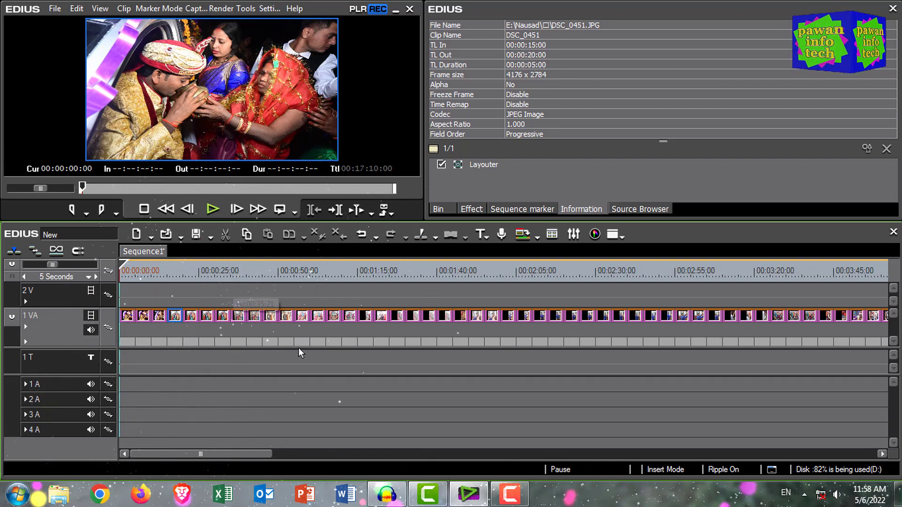
click(396, 15)
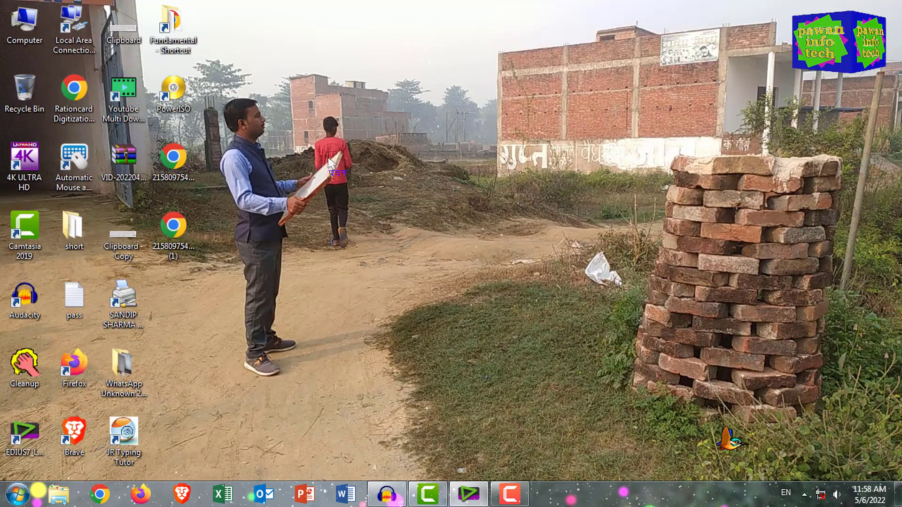
right_click(326, 157)
click(381, 196)
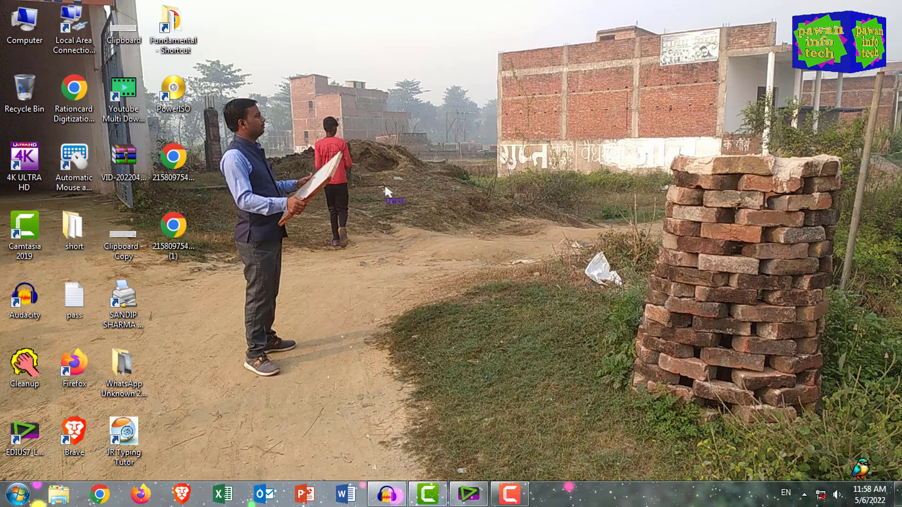
right_click(331, 264)
click(407, 305)
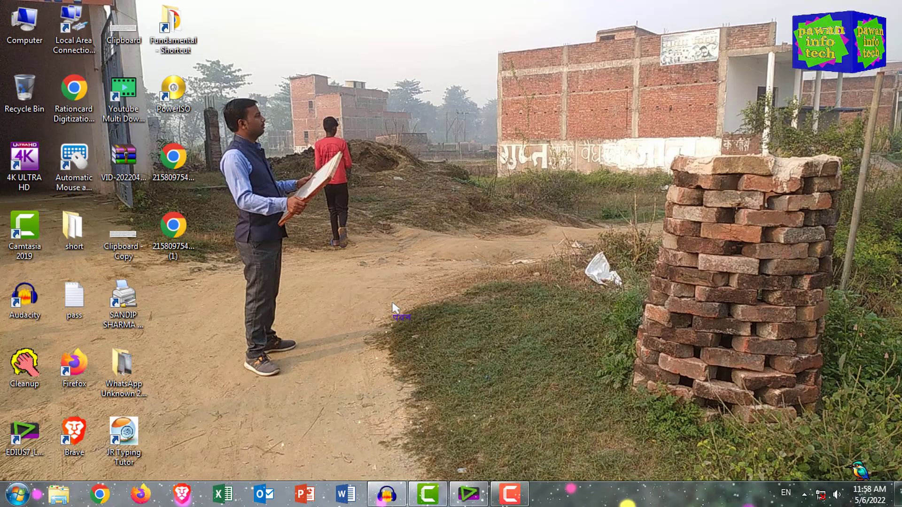
right_click(348, 200)
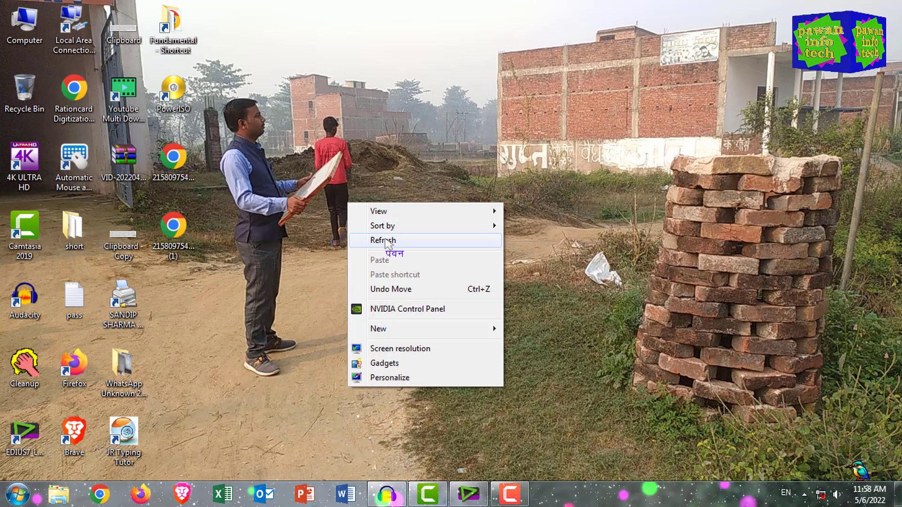
click(385, 239)
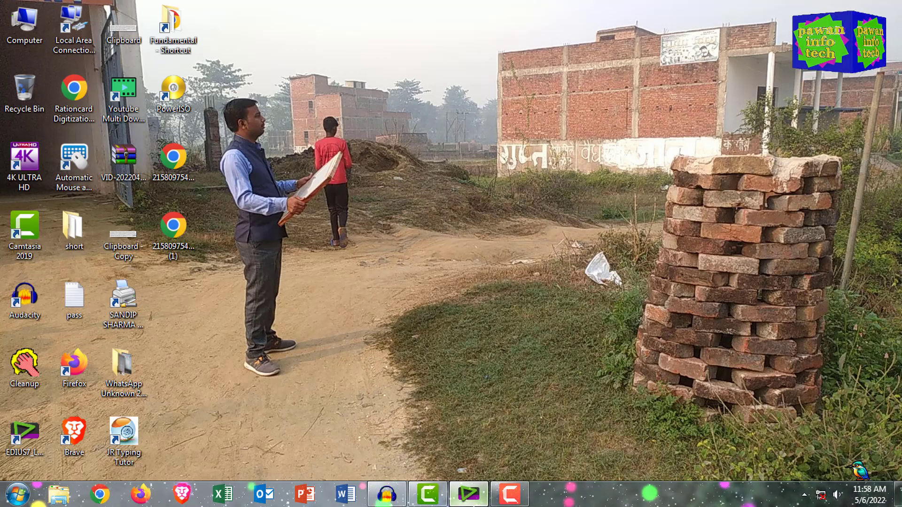
click(468, 494)
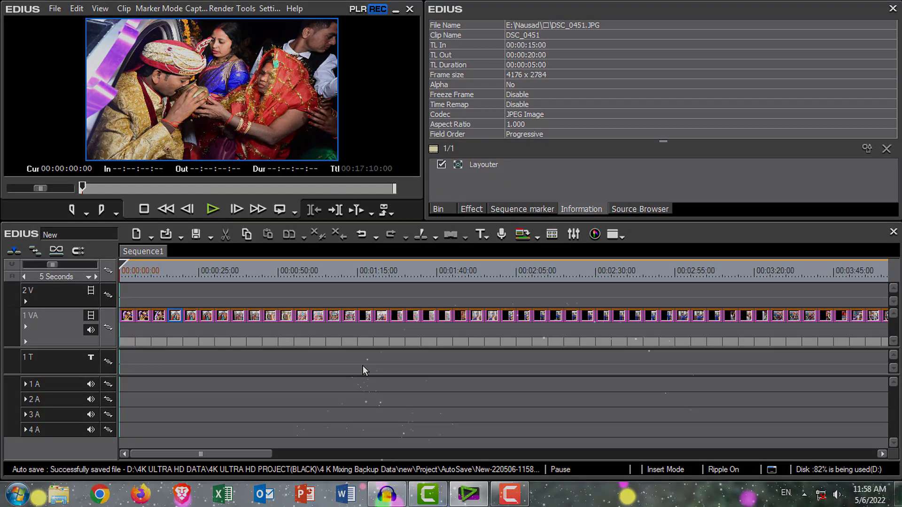